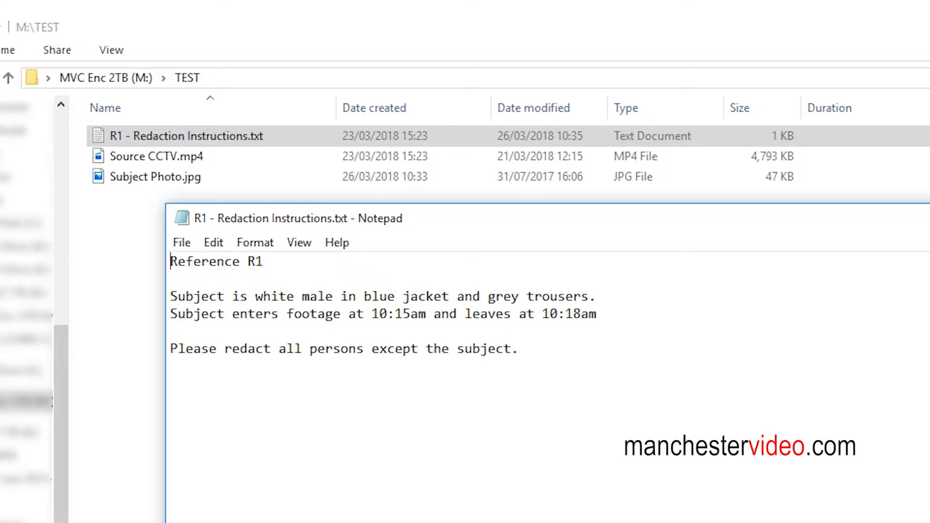
# Close the redaction instructions and review the text, CCTV video and subject photo files in the TEST folder.
pyautogui.click(928, 218)
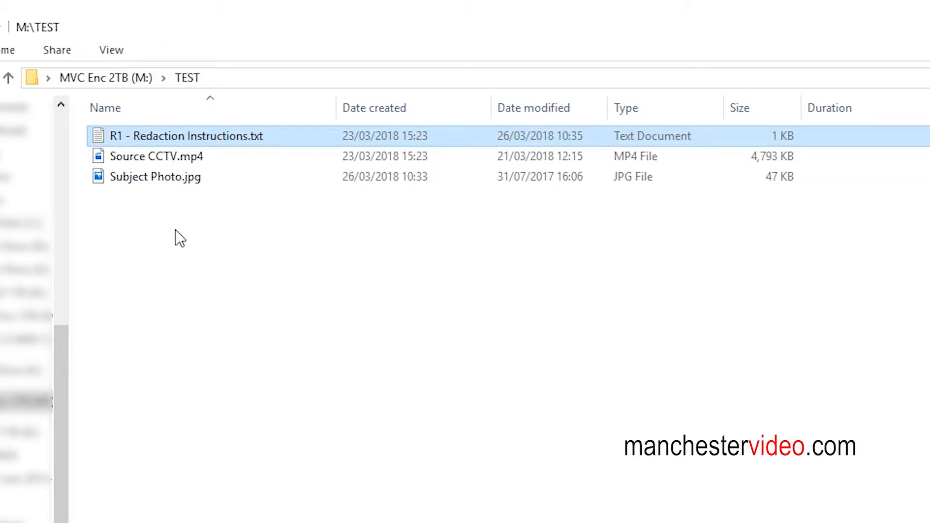
pyautogui.click(113, 157)
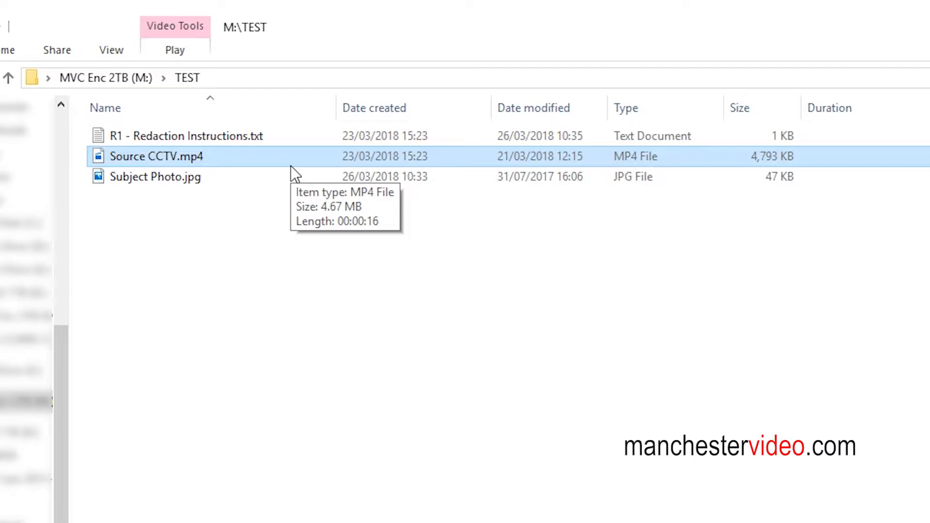
pyautogui.click(172, 249)
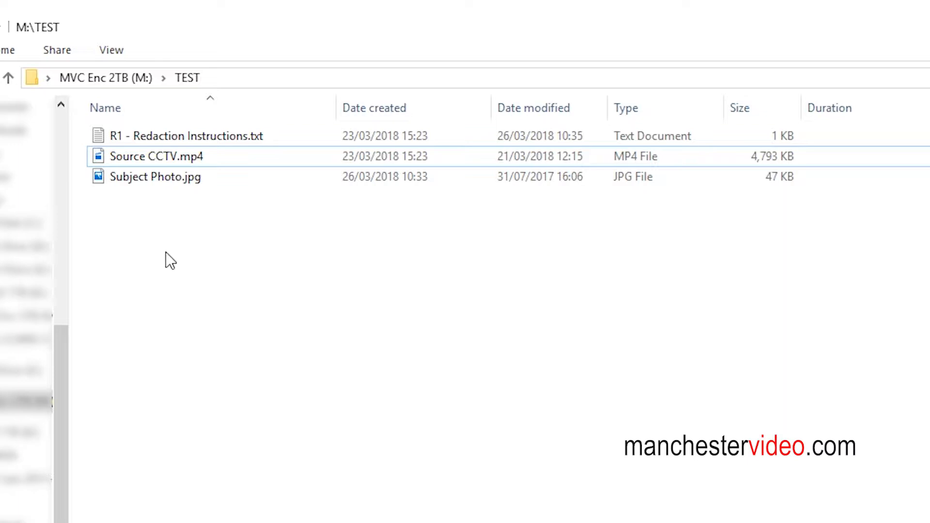
pyautogui.click(165, 181)
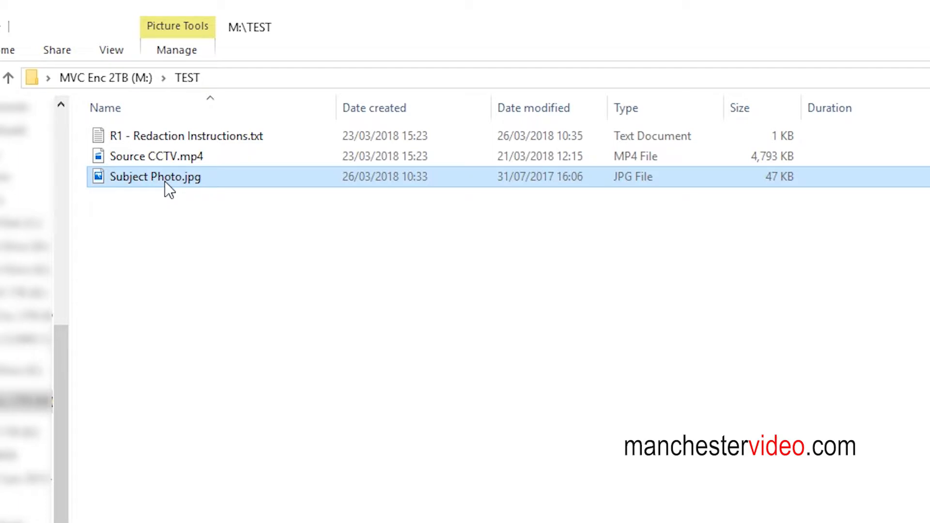
pyautogui.click(172, 234)
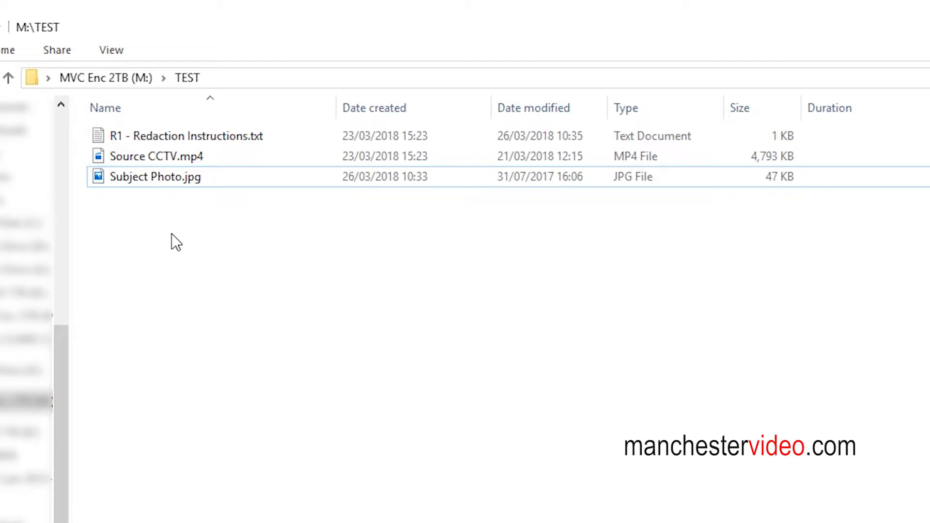
pyautogui.moveTo(171, 234); pyautogui.dragTo(120, 140)
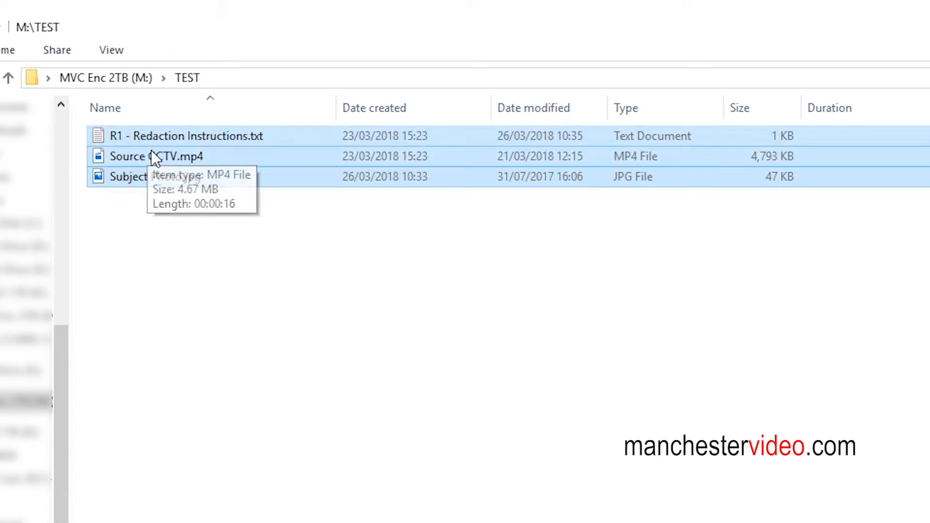
pyautogui.click(228, 256)
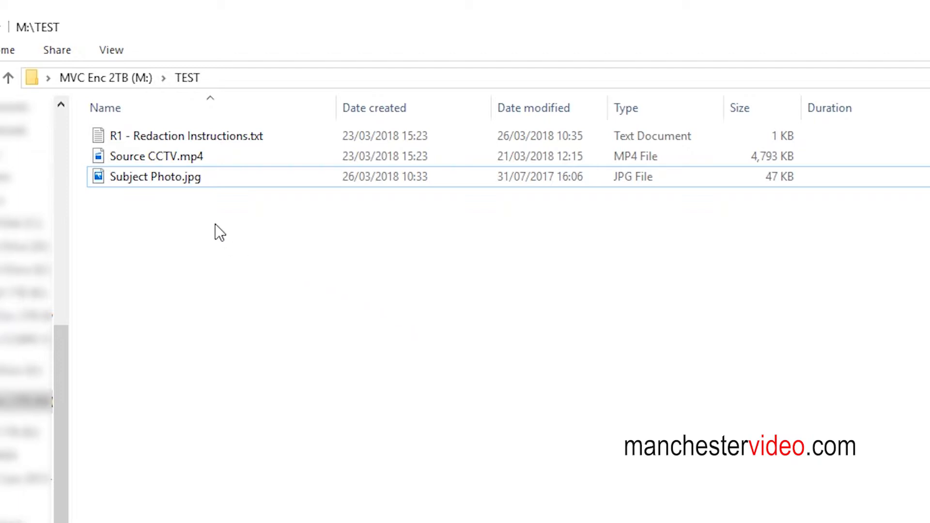
# Start adding the instructions, Source CCTV.mp4 and Subject Photo.jpg to a new 7-Zip archive.
pyautogui.moveTo(216, 251); pyautogui.dragTo(140, 136)
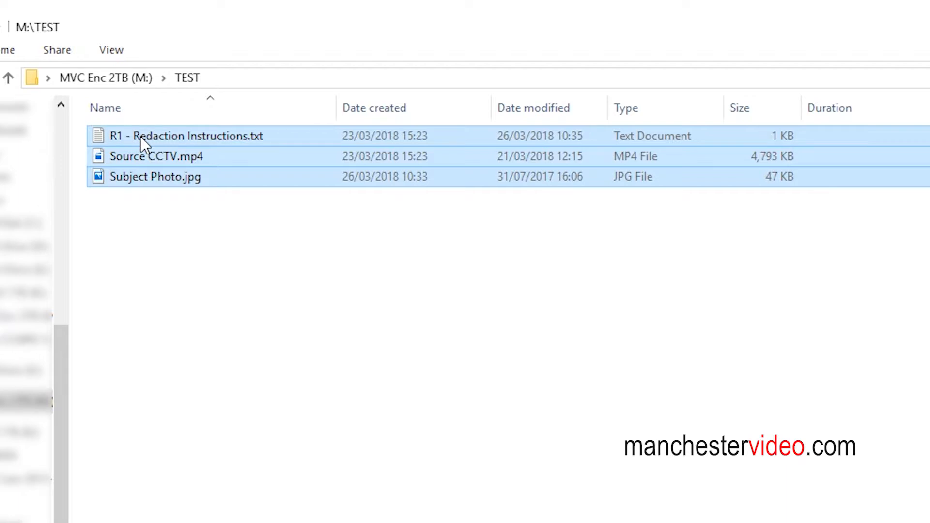
pyautogui.rightClick(141, 137)
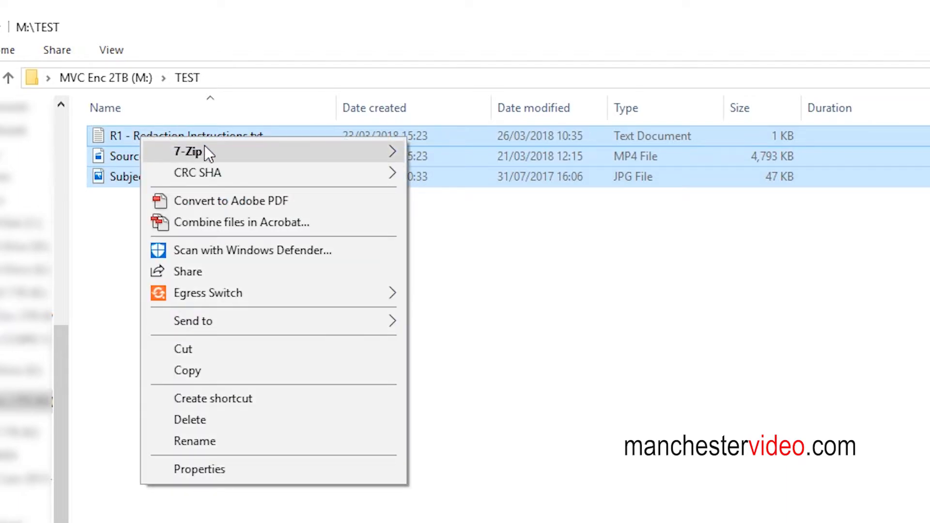
pyautogui.moveTo(204, 147)
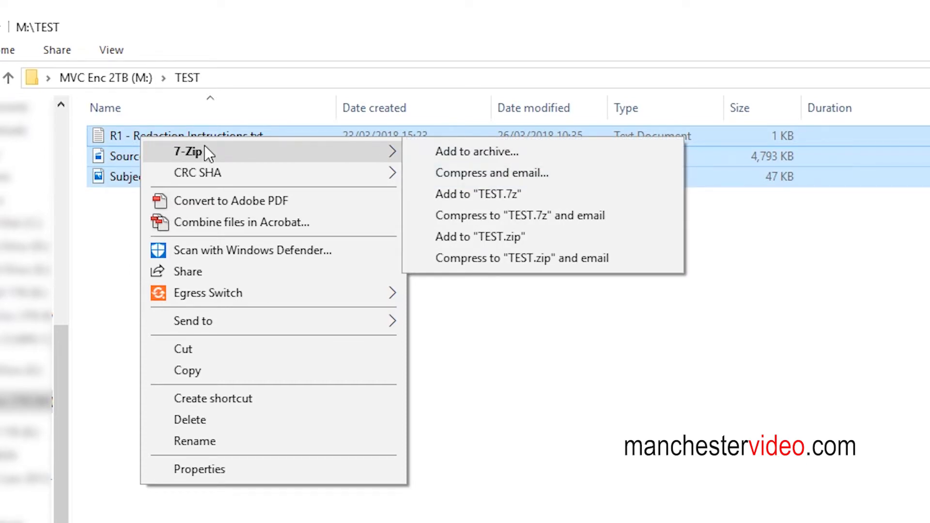
pyautogui.click(452, 153)
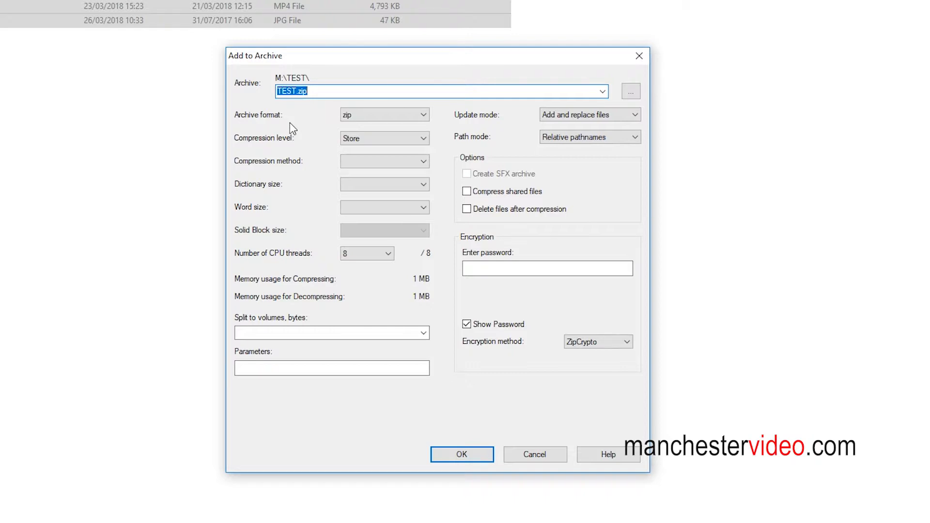
# Choose zip as the archive format and keep the compression level at Store.
pyautogui.click(368, 118)
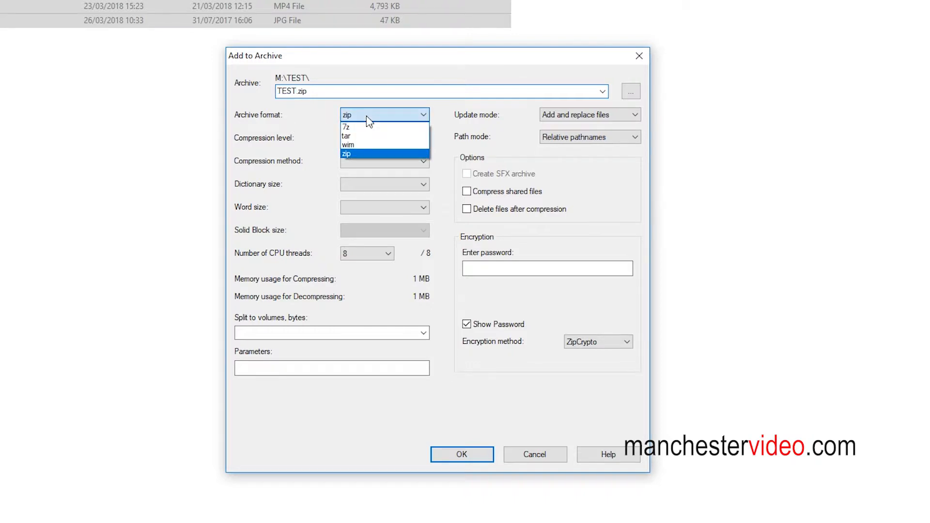
pyautogui.click(366, 153)
pyautogui.click(360, 139)
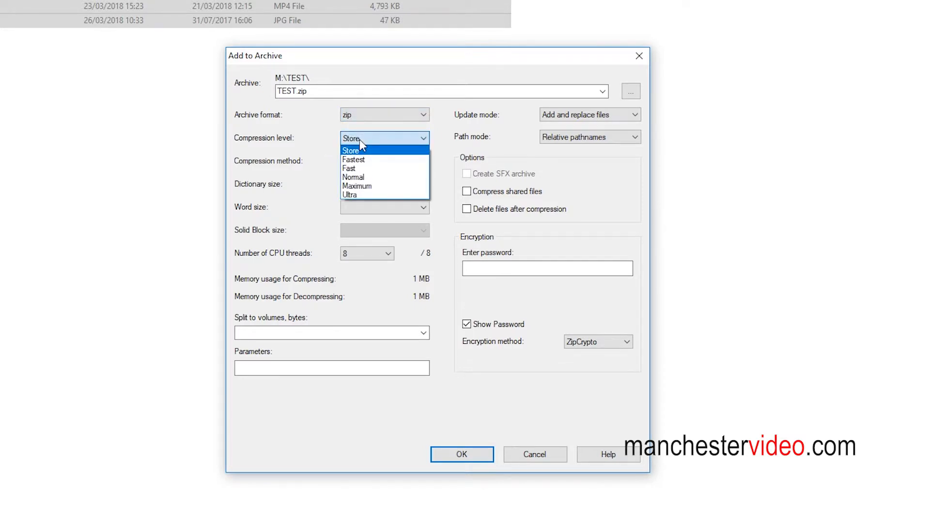
pyautogui.click(360, 140)
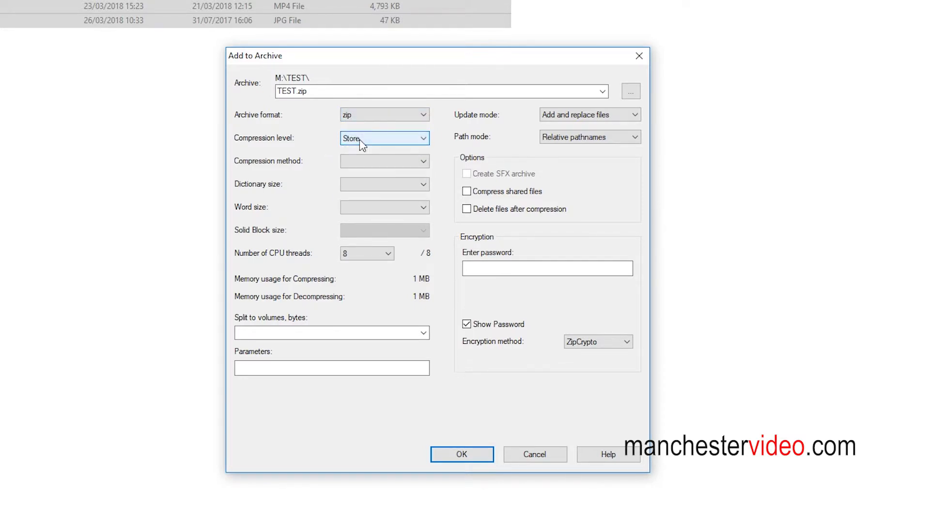
# Name the archive R1 Redaction.zip.
pyautogui.click(294, 95)
pyautogui.doubleClick(293, 96)
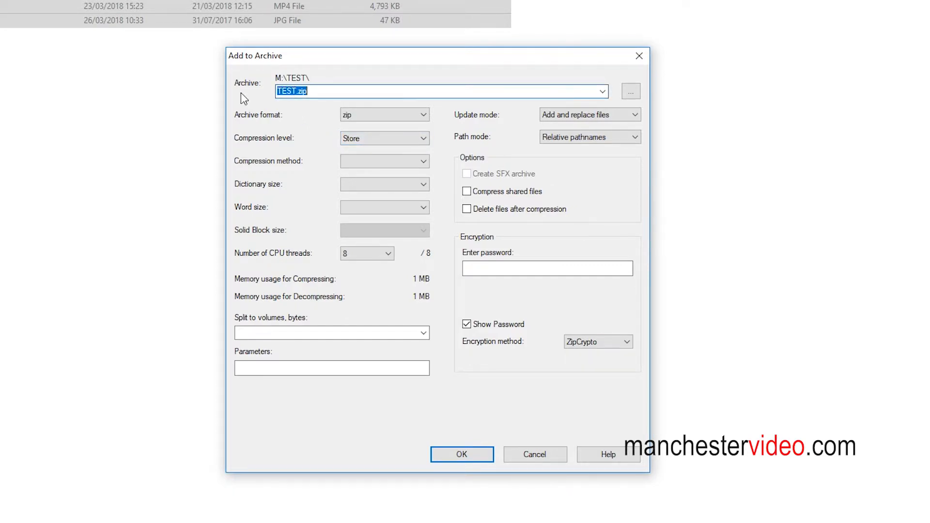
pyautogui.press('Right')
pyautogui.press('Left')
pyautogui.press('Left')
pyautogui.press('Left')
pyautogui.press('Left')
pyautogui.press('BackSpace')
pyautogui.press('BackSpace')
pyautogui.press('BackSpace')
pyautogui.press('BackSpace')
pyautogui.write('R1 Redaction')
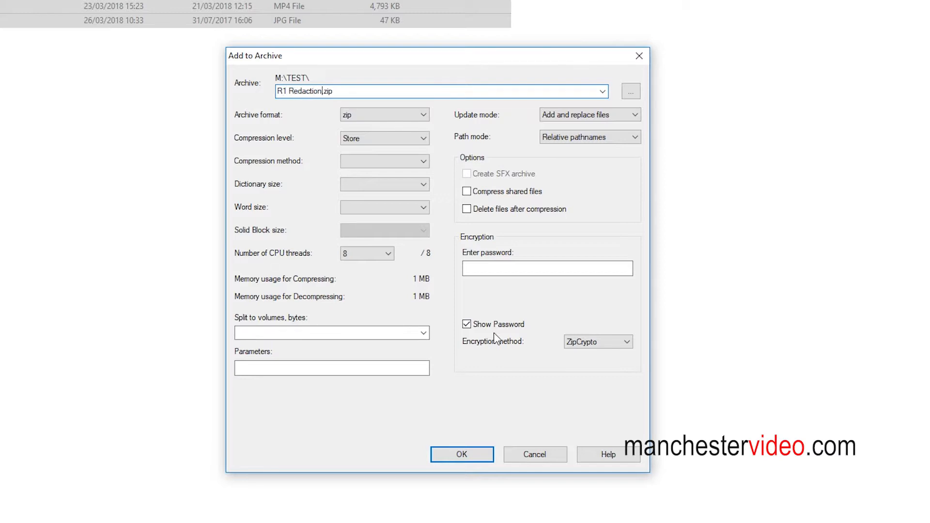
# Set the encryption method to AES-256 and enter a strong password for the archive.
pyautogui.click(602, 345)
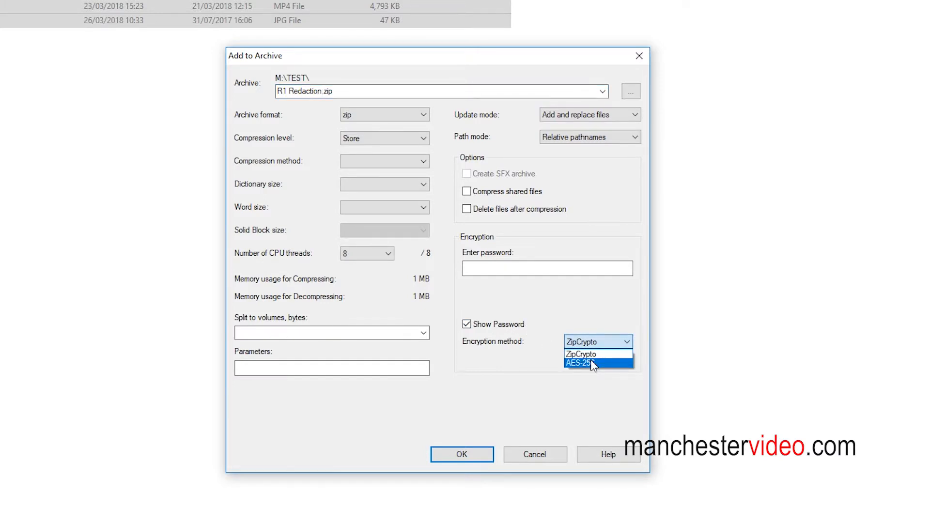
pyautogui.click(593, 364)
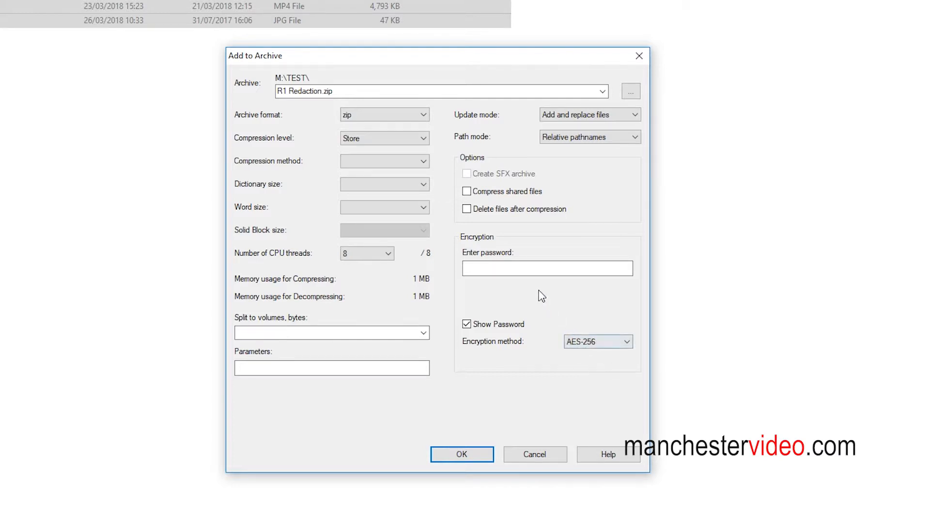
pyautogui.click(522, 273)
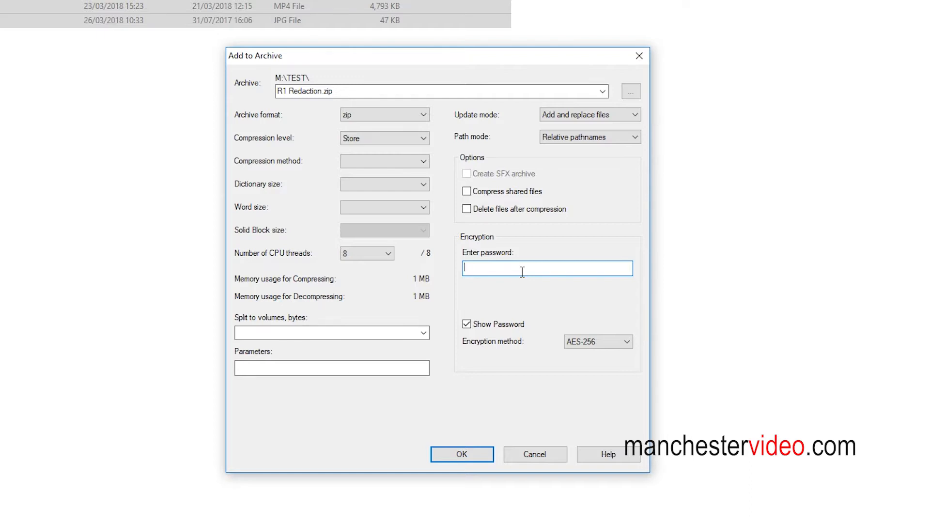
pyautogui.press('BackSpace')
pyautogui.press('BackSpace')
# Copy the archive password to the clipboard and create the encrypted archive.
pyautogui.moveTo(524, 268); pyautogui.dragTo(463, 269)
pyautogui.rightClick(474, 272)
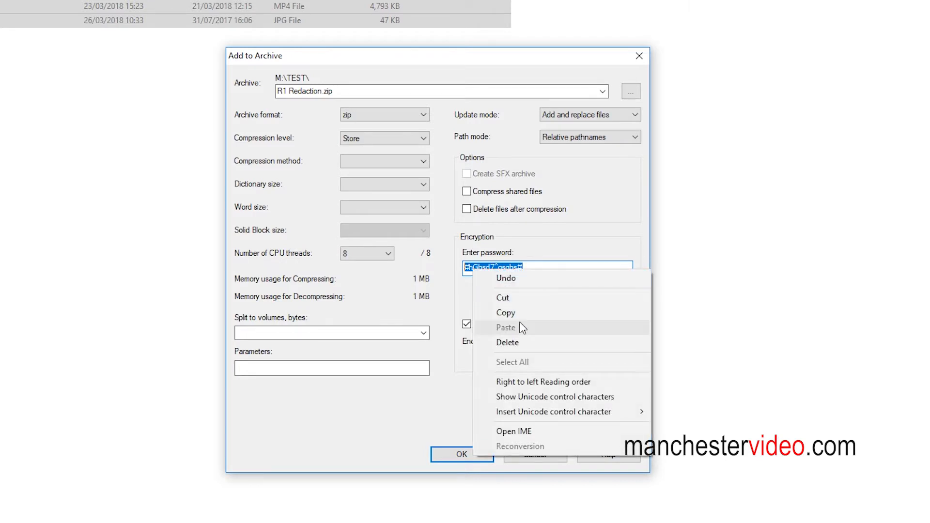
pyautogui.click(509, 313)
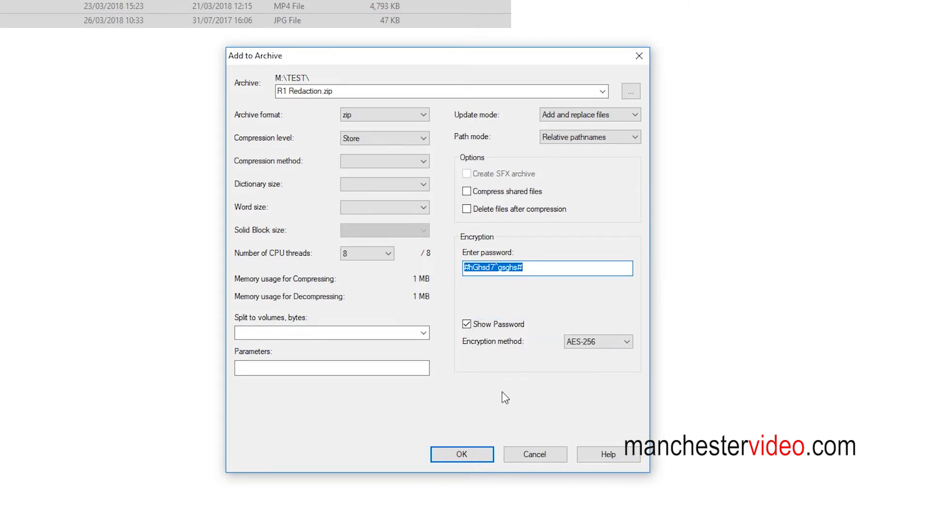
pyautogui.click(468, 457)
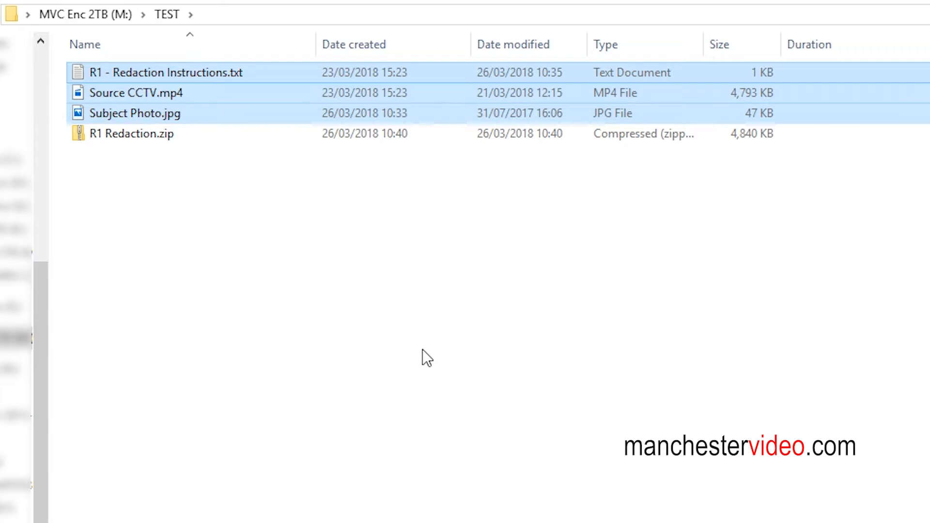
# Create a text document named PW.txt in the TEST folder and store the copied archive password in it.
pyautogui.click(292, 267)
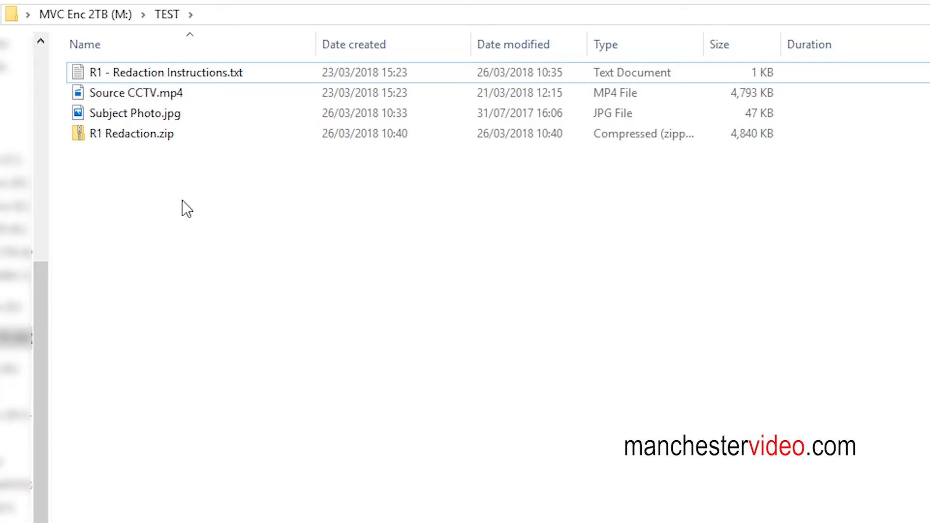
pyautogui.rightClick(180, 235)
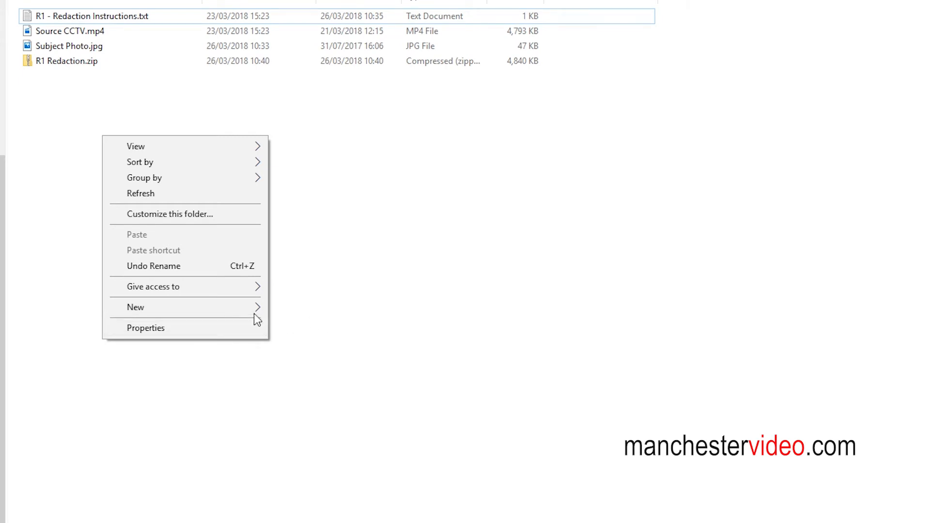
pyautogui.moveTo(254, 312)
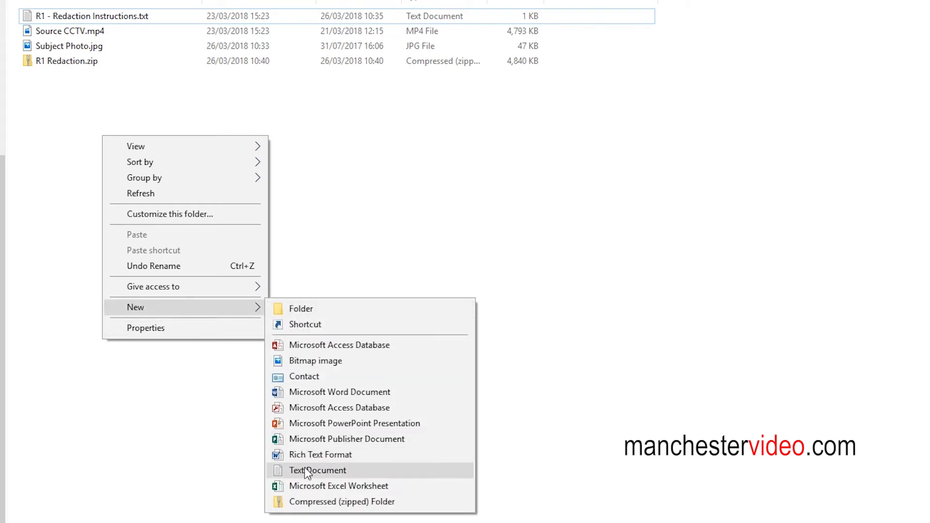
pyautogui.click(305, 470)
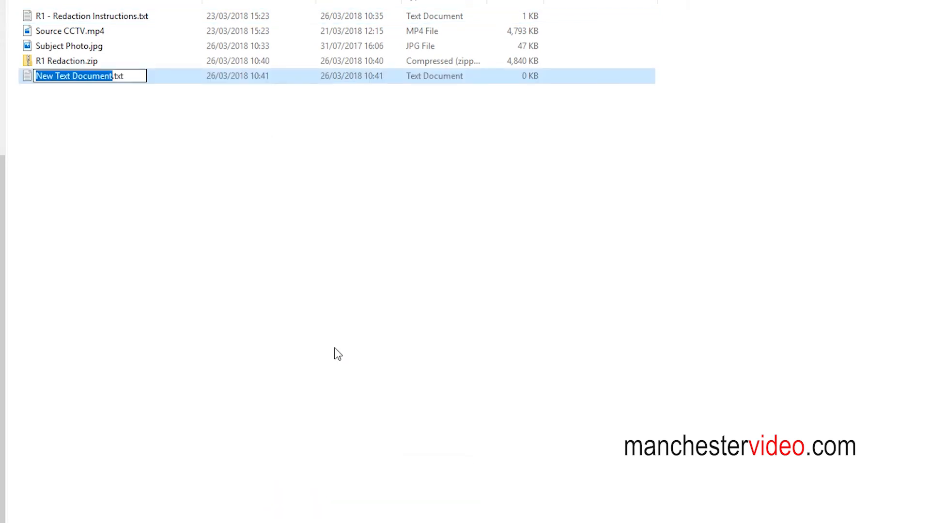
pyautogui.write('PW')
pyautogui.press('Return')
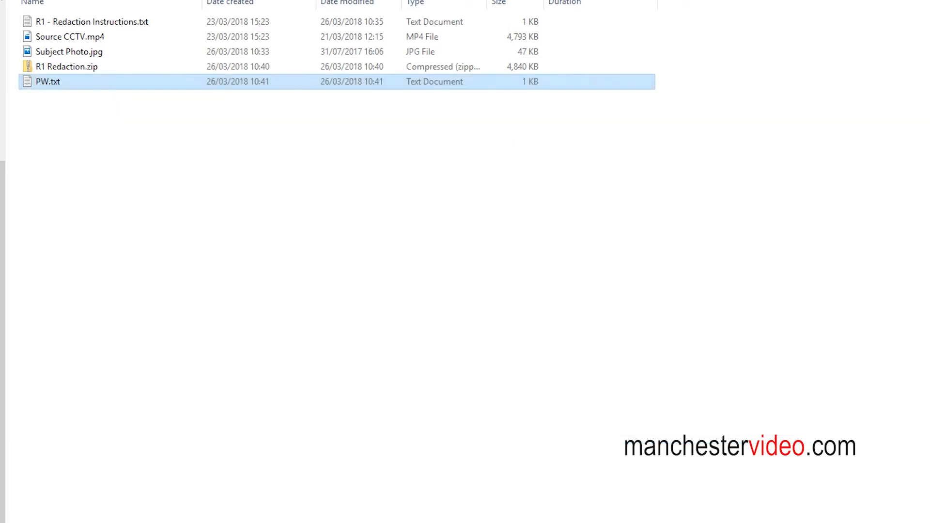
pyautogui.click(255, 206)
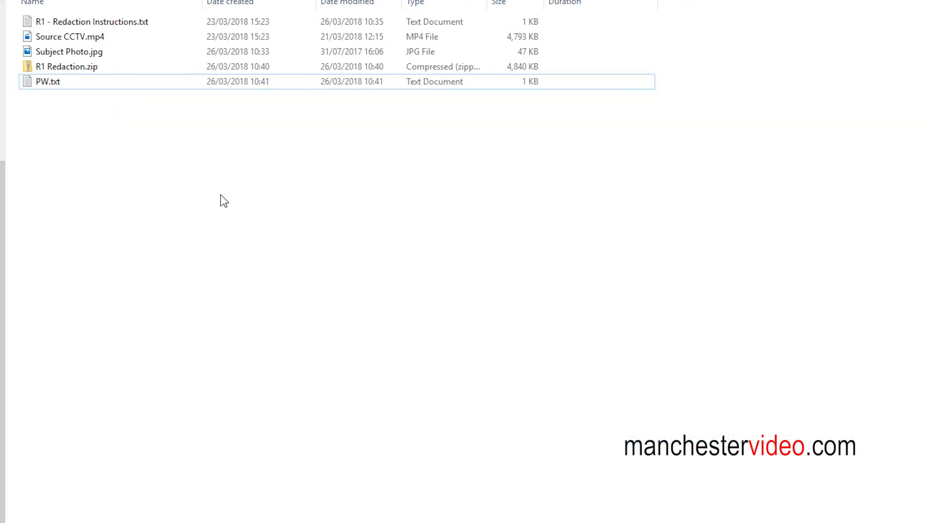
# Reopen PW.txt to review the stored archive password and close it.
pyautogui.click(39, 87)
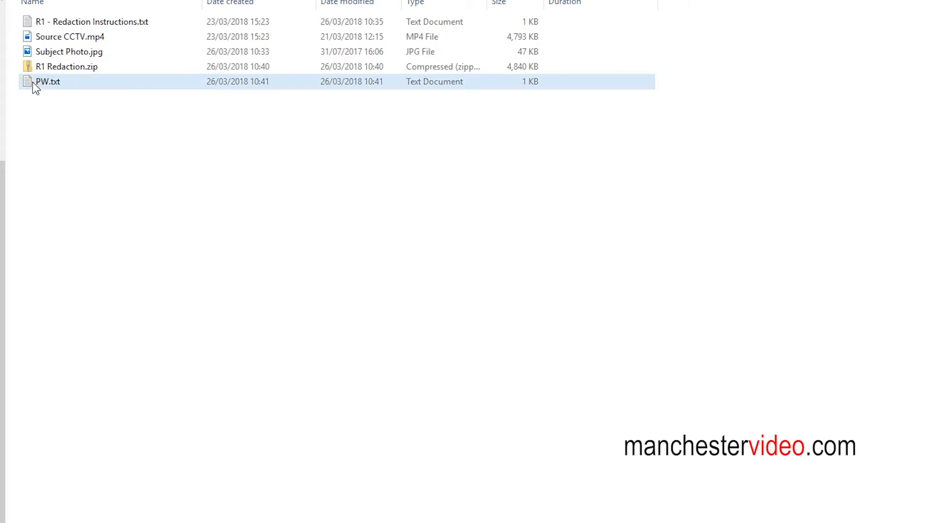
pyautogui.doubleClick(33, 84)
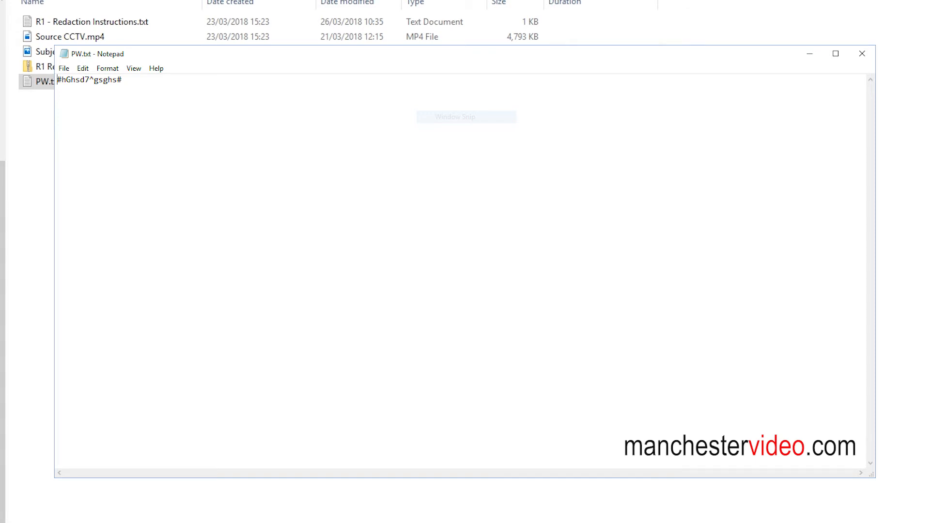
pyautogui.click(900, 111)
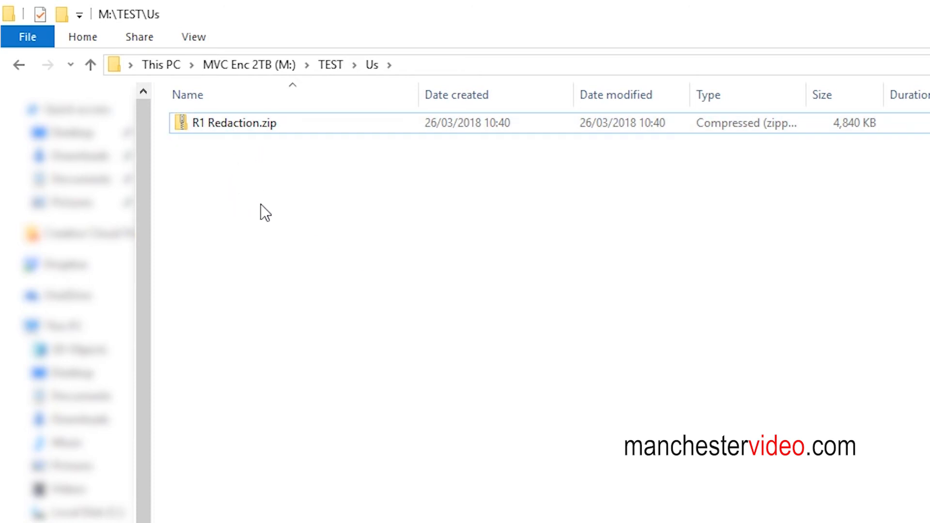
# Extract R1 Redaction.zip in the Us folder to its own R1 Redaction folder with 7-Zip, supplying the archive password.
pyautogui.click(216, 126)
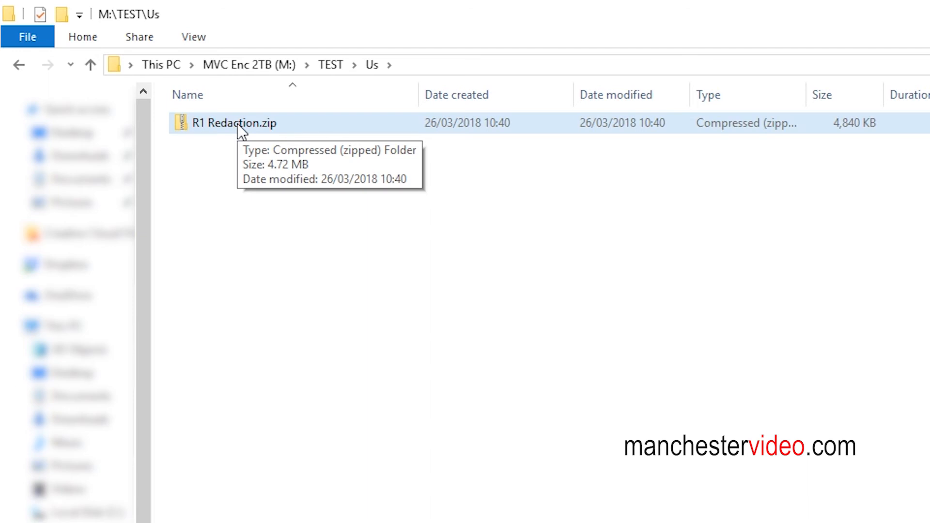
pyautogui.rightClick(237, 123)
pyautogui.moveTo(321, 218)
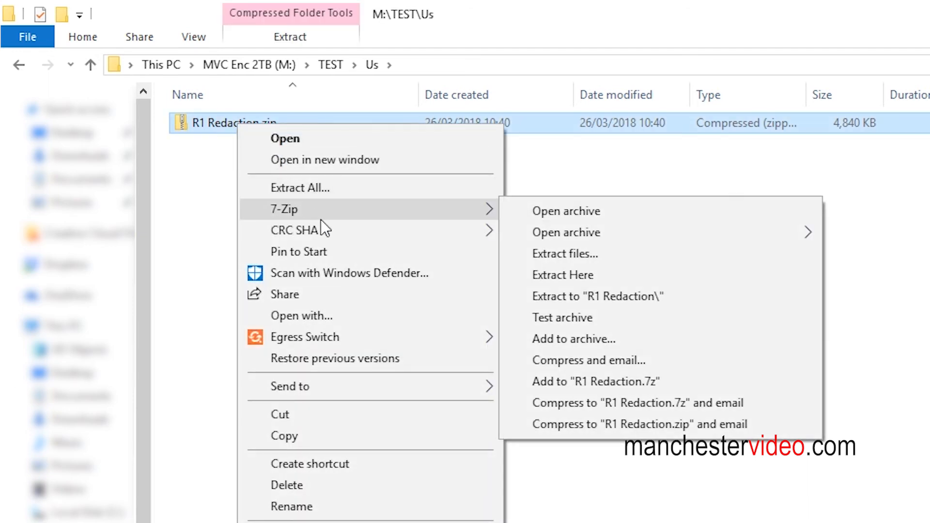
pyautogui.click(593, 294)
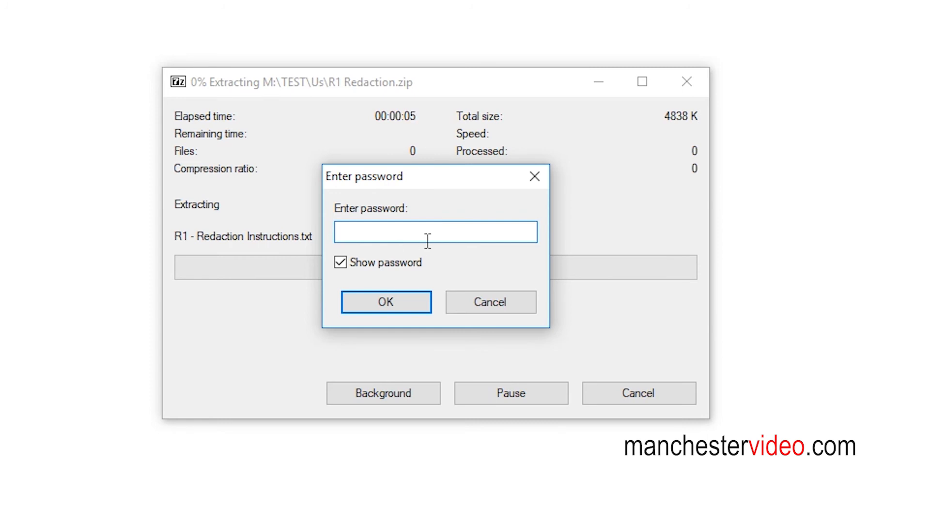
pyautogui.click(340, 262)
pyautogui.hotkey('ctrl', 'v')
pyautogui.click(394, 298)
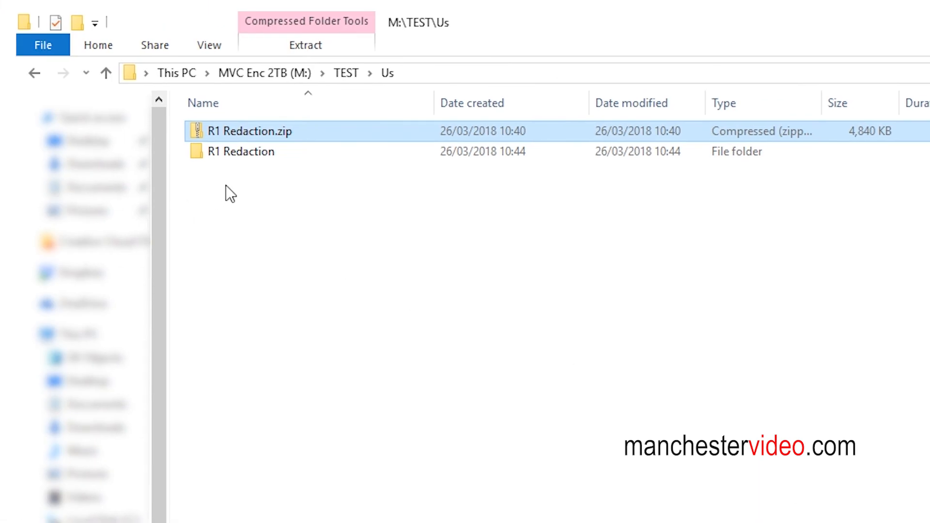
# Open the extracted R1 Redaction folder, check the contents of R1 - Redaction Instructions.txt and close the file.
pyautogui.doubleClick(222, 152)
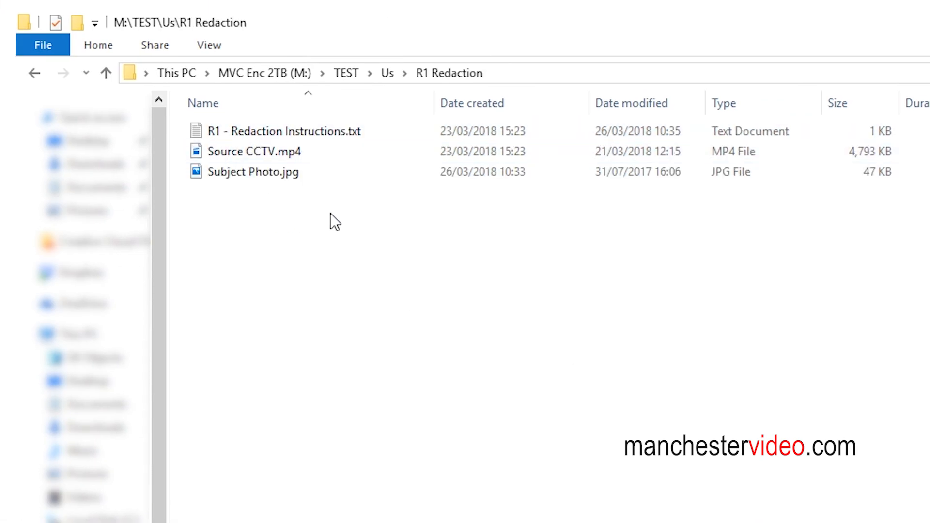
pyautogui.doubleClick(259, 137)
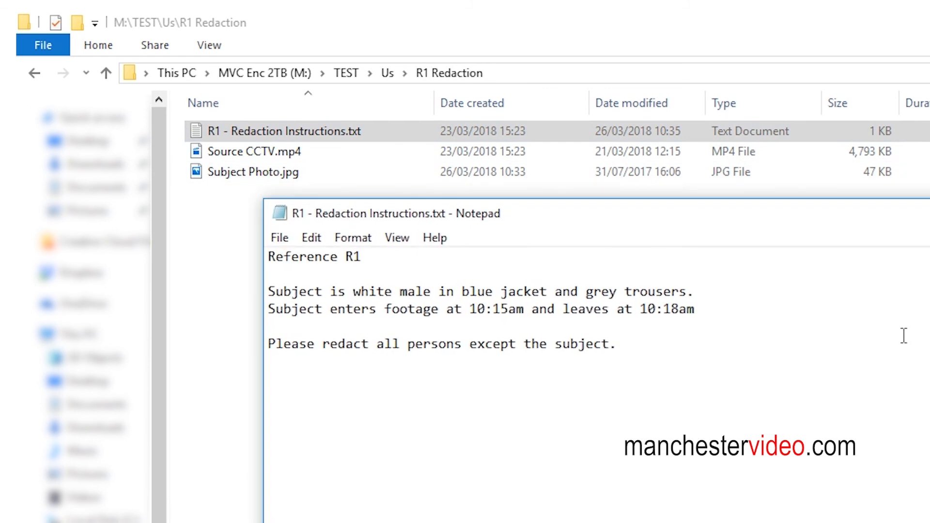
pyautogui.hotkey('alt', 'F4')
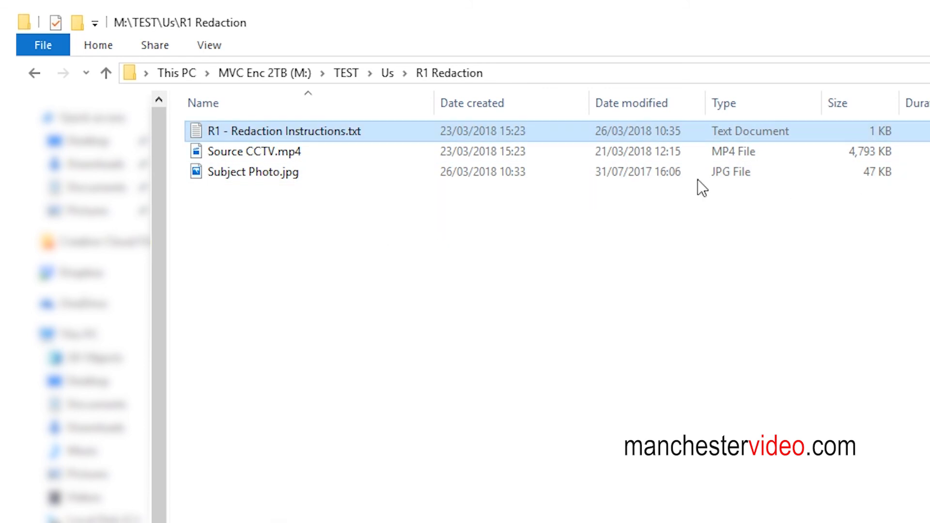